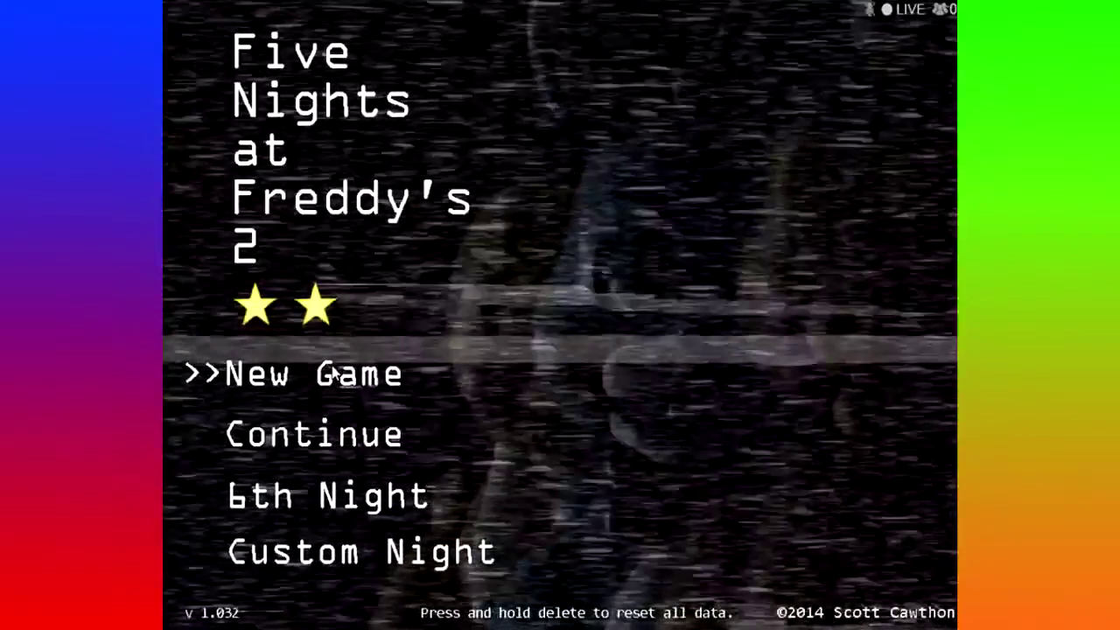
Step: Start the 7th Night using the Golden Freddy preset, with all ten animatronics at 20
left_click(354, 553)
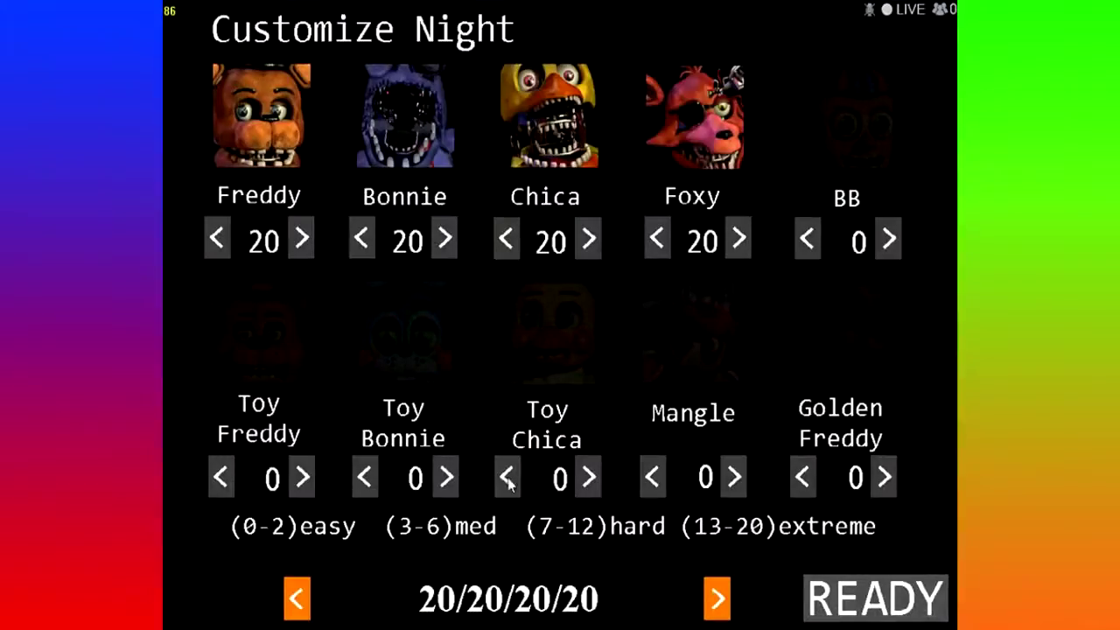
left_click(297, 598)
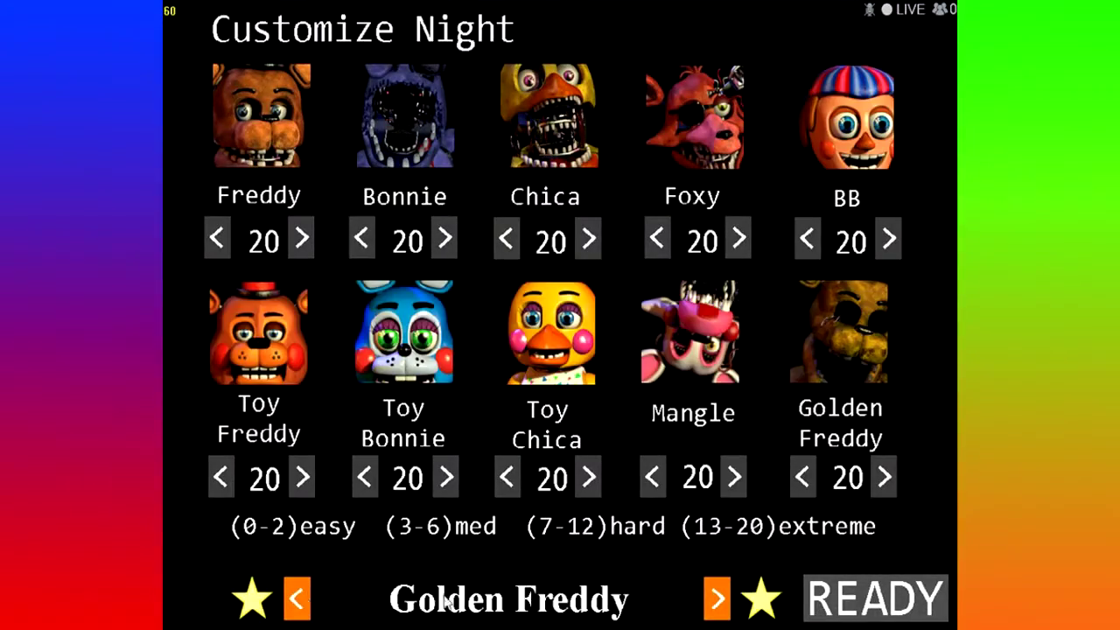
left_click(860, 617)
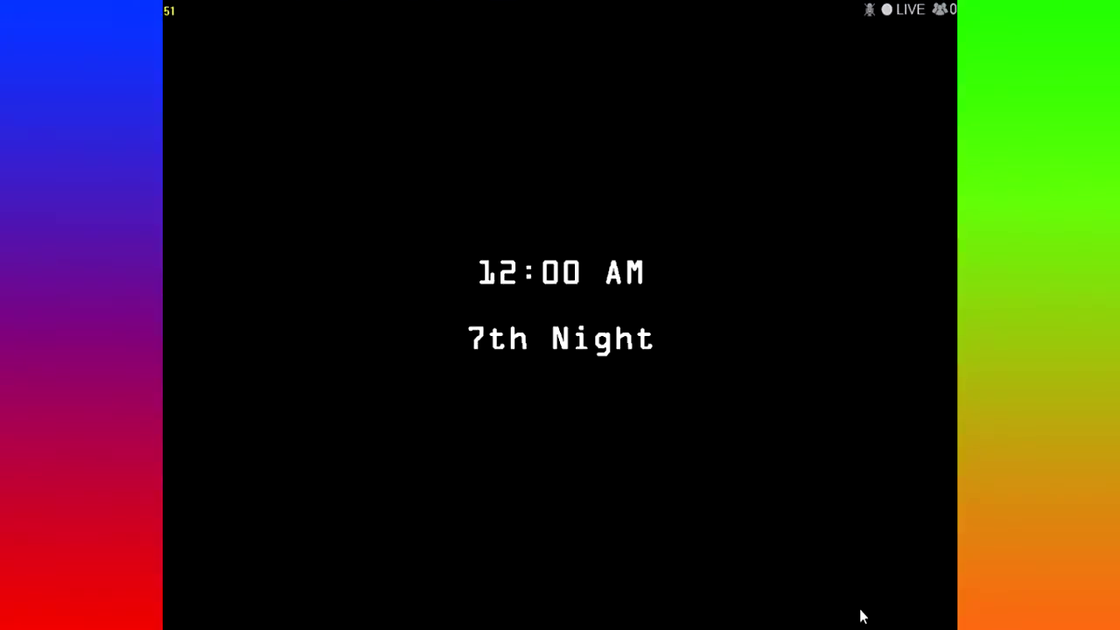